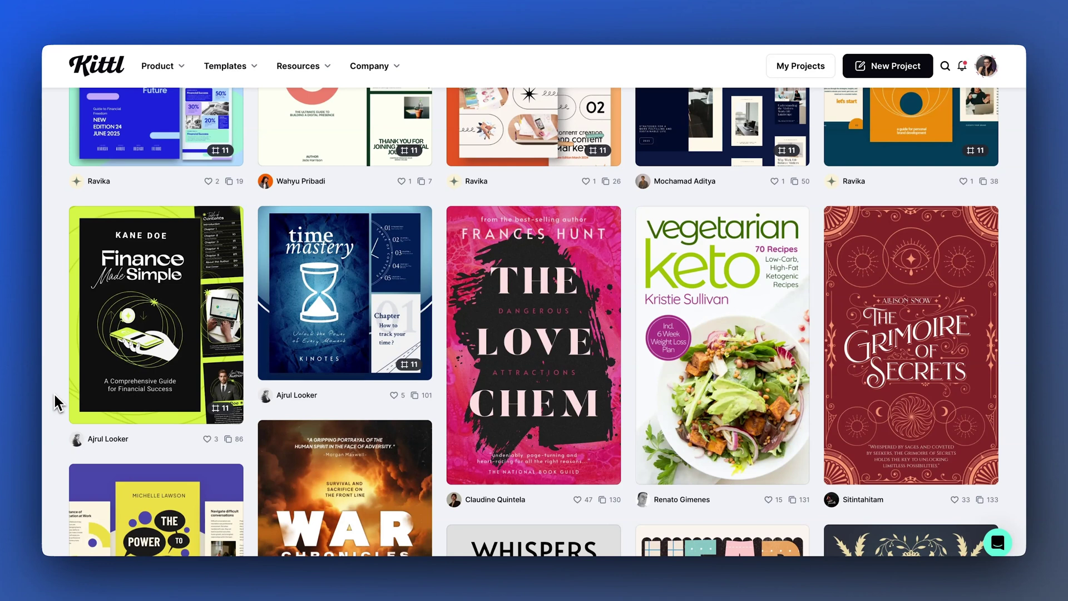
# - Scroll the book-cover gallery down to Love Night, Stellar Route and The Whispering Grove
pyautogui.scroll(-5, 56, 402)
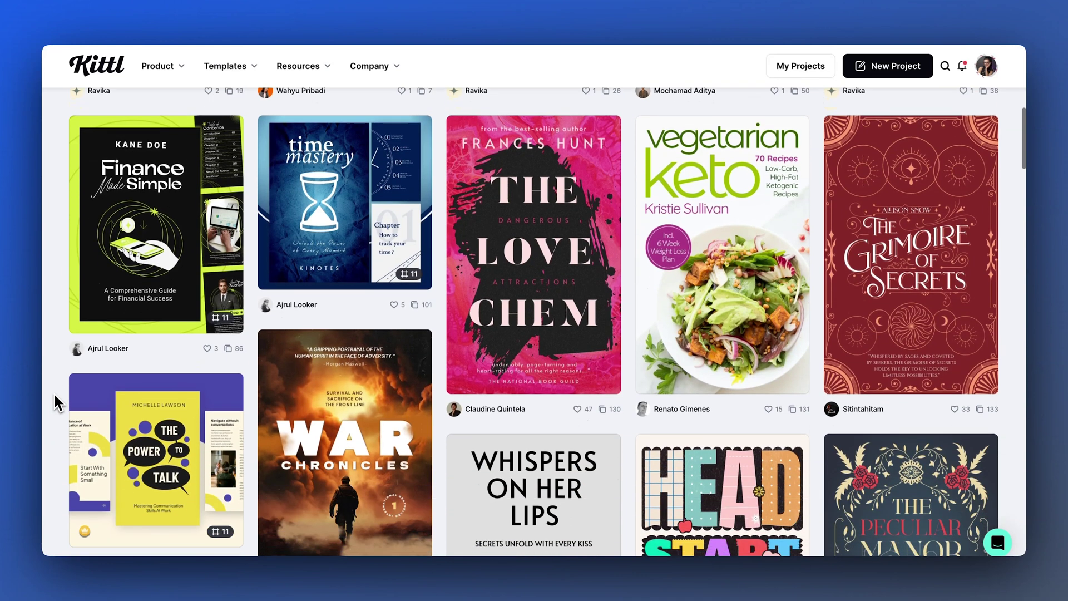
pyautogui.scroll(-5, 56, 402)
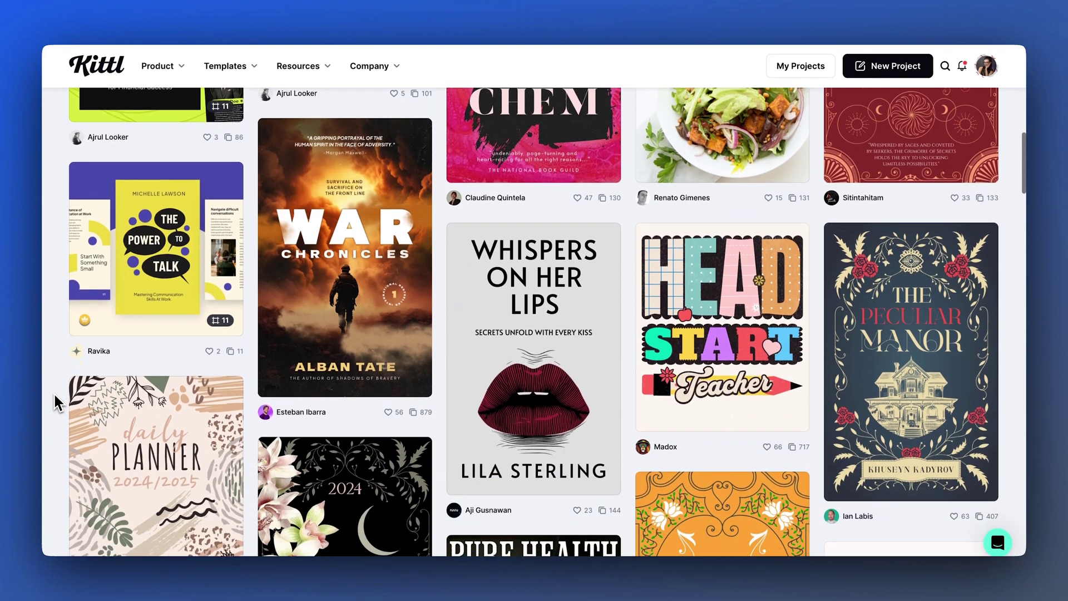
pyautogui.scroll(-2, 56, 402)
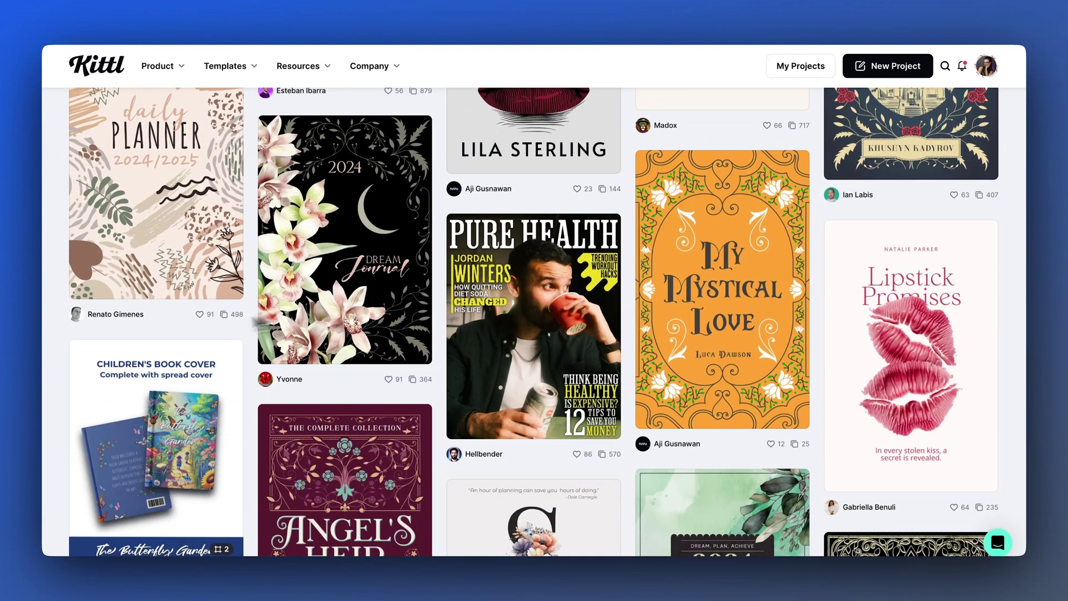
pyautogui.scroll(-5, 59, 406)
pyautogui.scroll(-6, 61, 409)
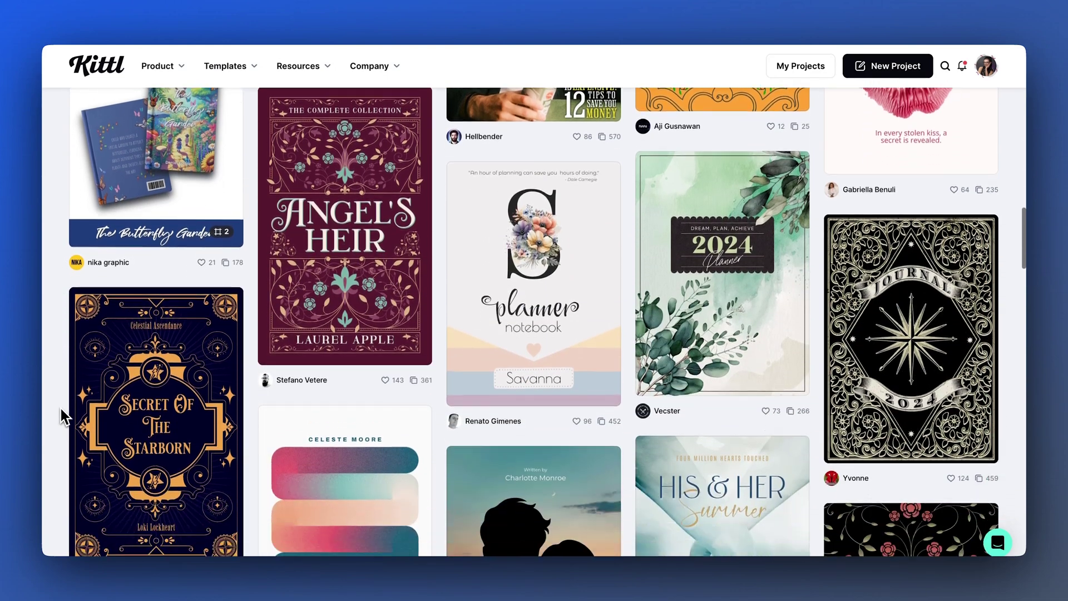
pyautogui.scroll(-4, 61, 409)
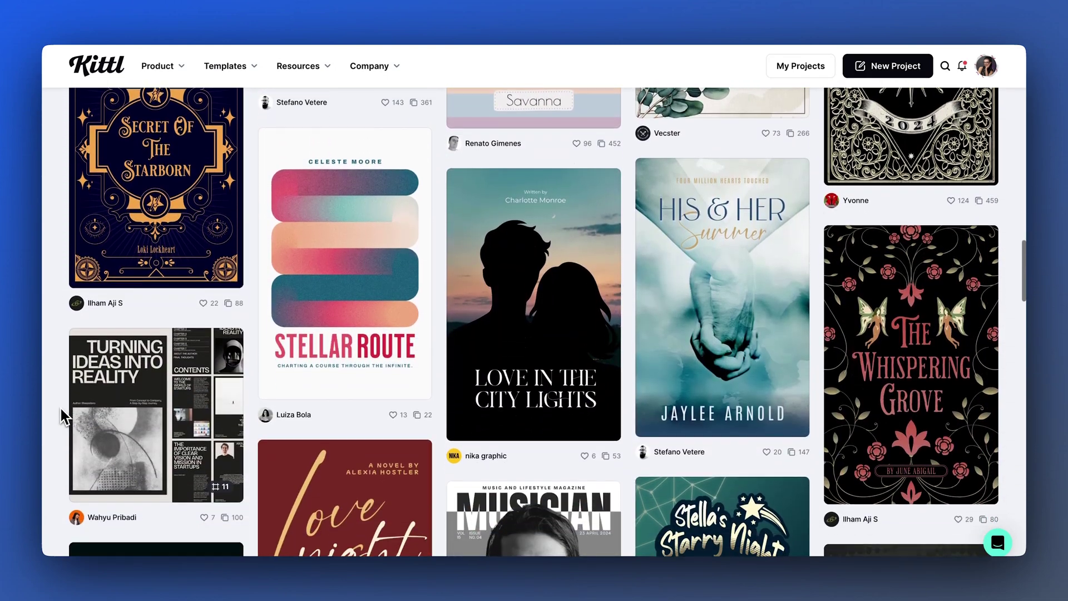
pyautogui.scroll(-3, 62, 408)
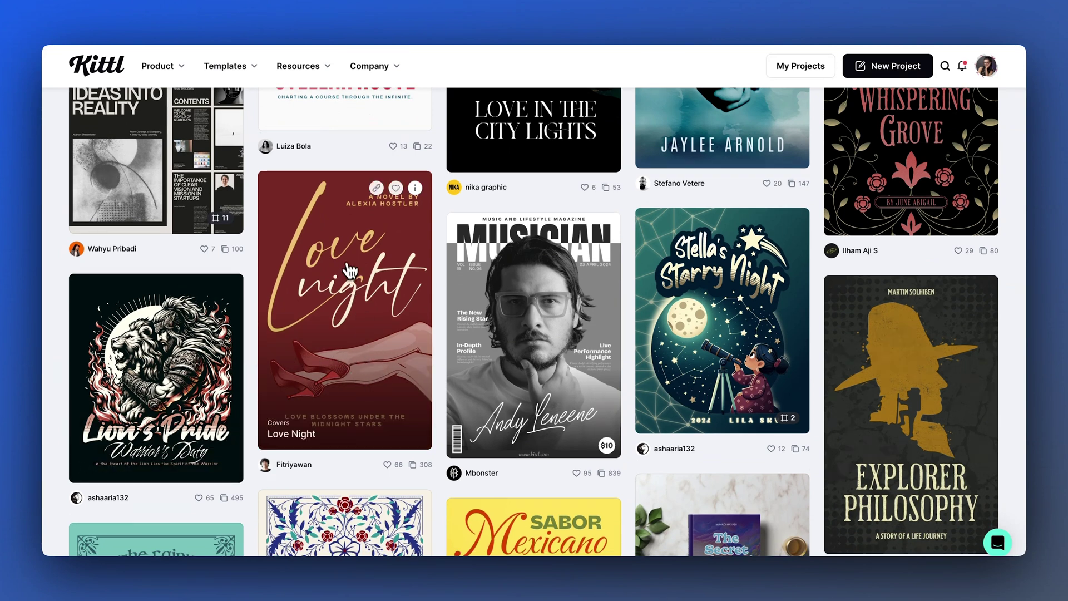
# - Delete the legs-and-heels illustration from Love Night, then browse back to The Owl in the Mist
pyautogui.click(333, 318)
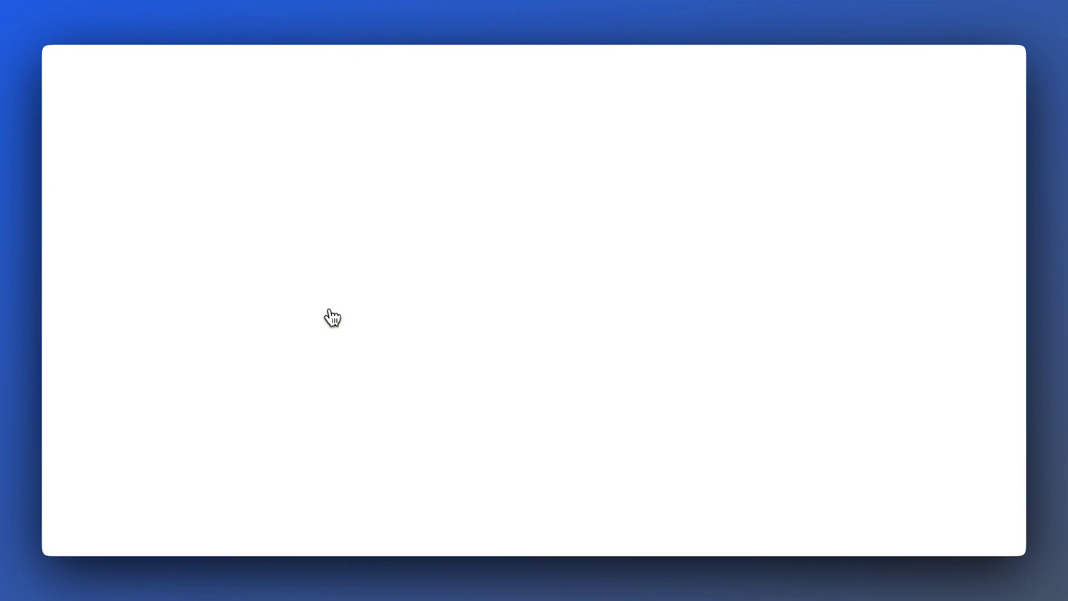
pyautogui.press('Delete')
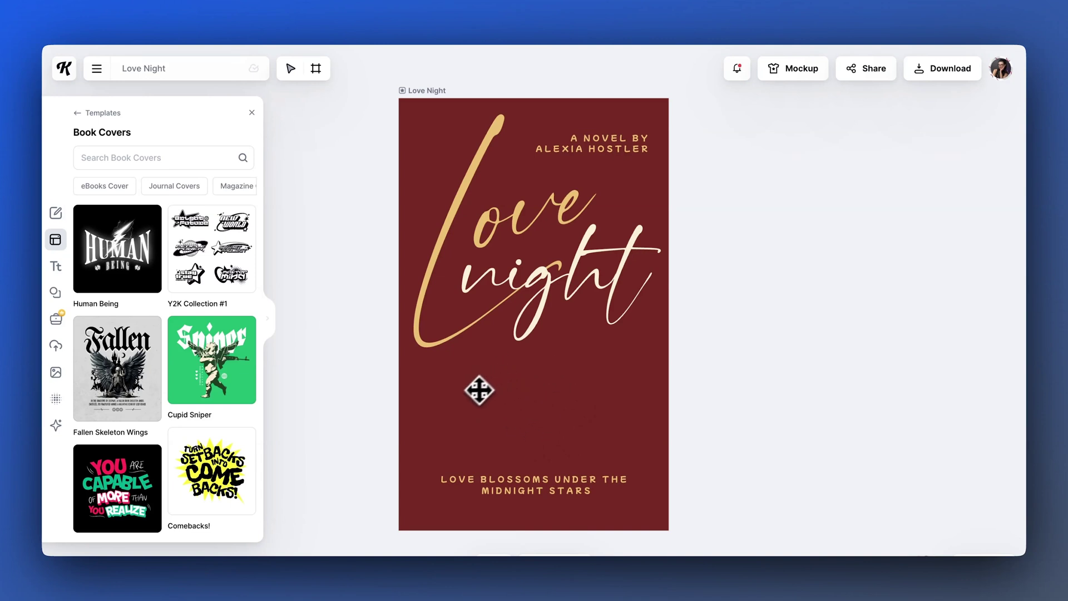
pyautogui.click(479, 4)
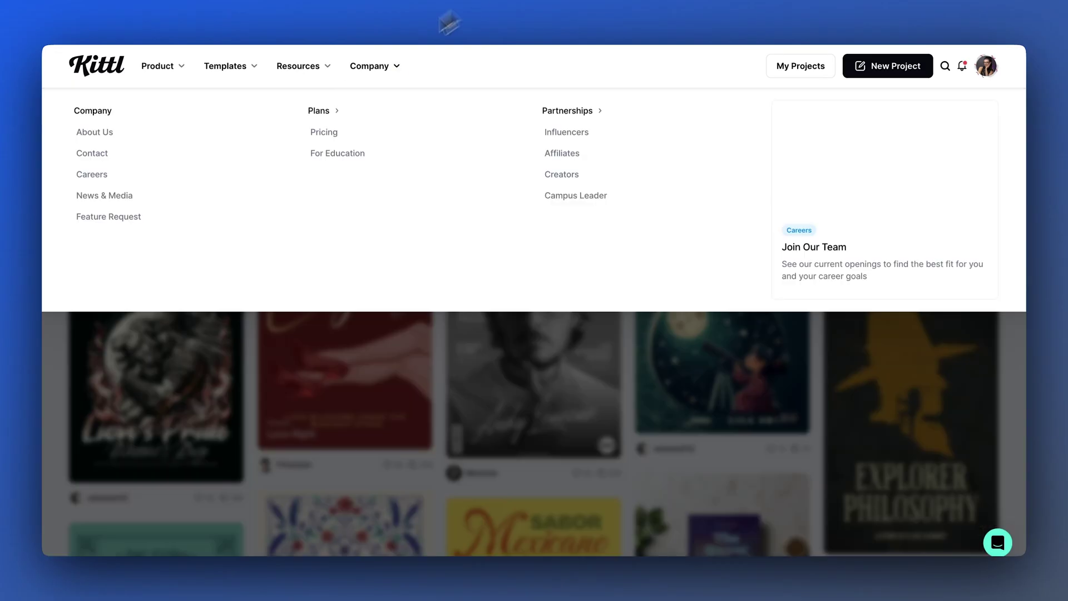
pyautogui.scroll(-1, 247, 530)
pyautogui.scroll(-5, 242, 525)
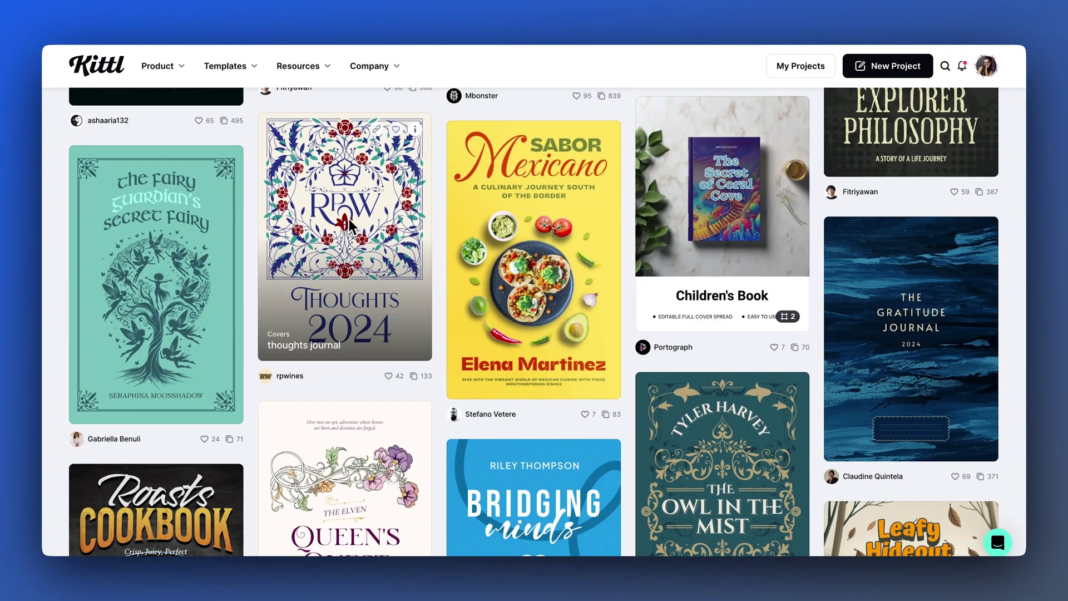
pyautogui.scroll(-3, 632, 453)
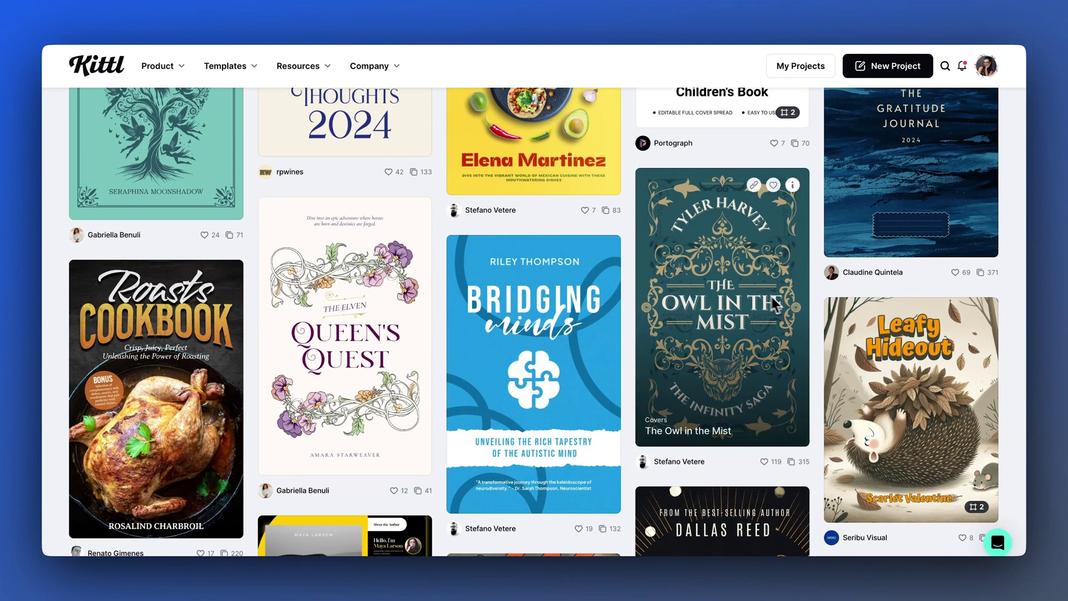
pyautogui.click(743, 281)
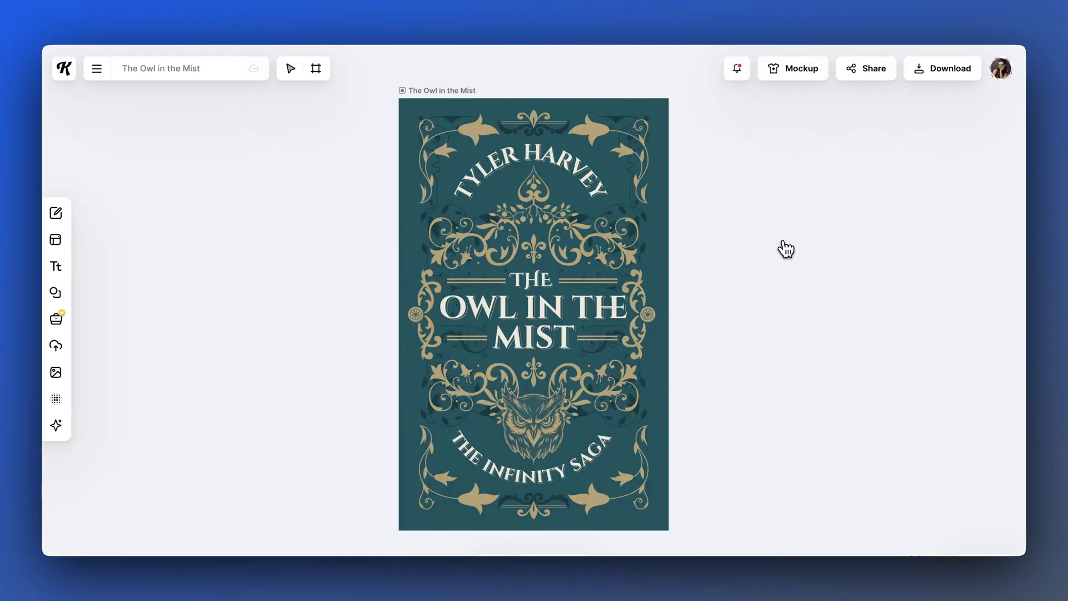
pyautogui.scroll(-5, 785, 248)
pyautogui.scroll(-2, 785, 249)
pyautogui.hscroll(5, 786, 249)
pyautogui.scroll(-1, 785, 248)
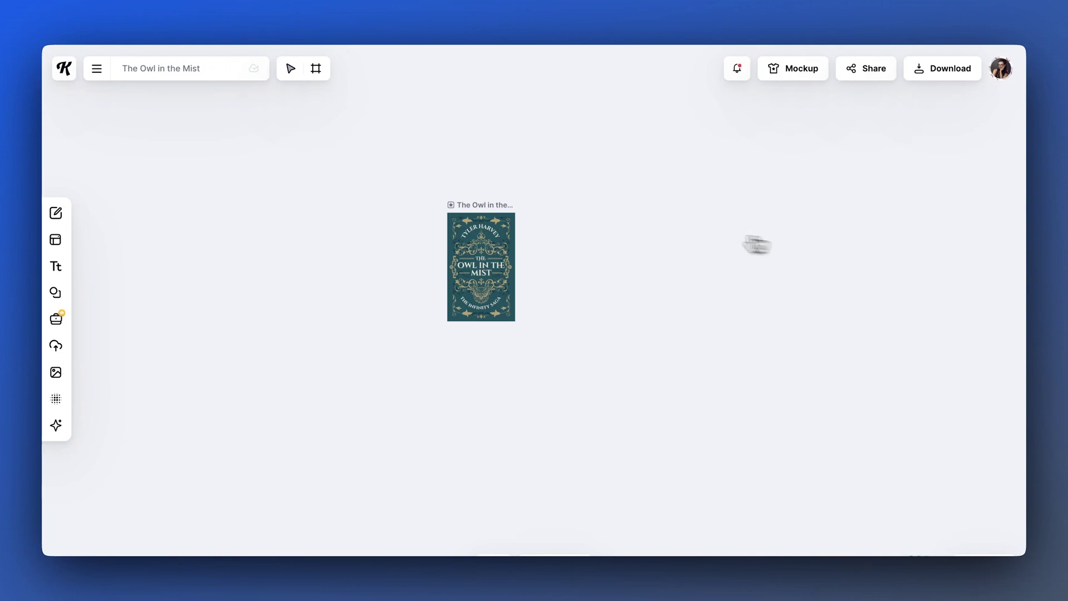
pyautogui.scroll(5, 519, 266)
pyautogui.scroll(-2, 519, 266)
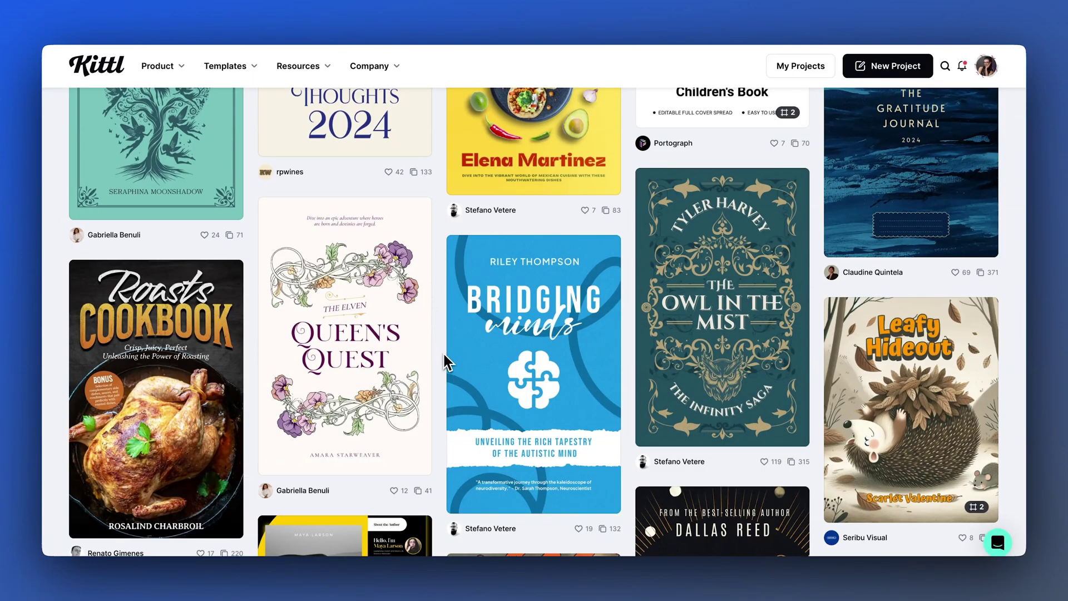
# - Open the Leafy Hideout book cover in the editor
pyautogui.moveTo(430, 342)
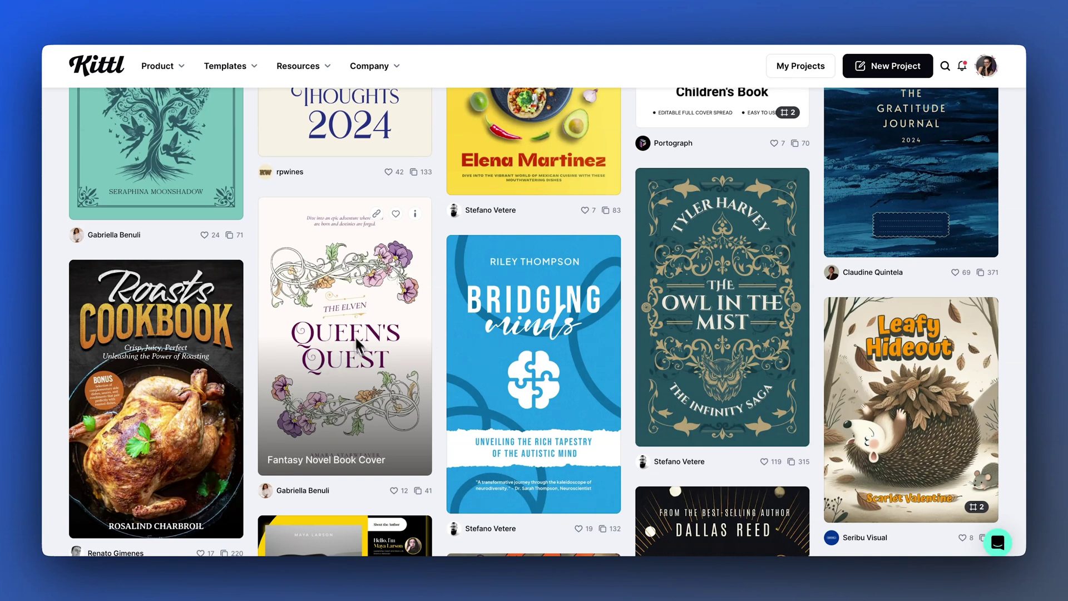
pyautogui.scroll(-4, 441, 381)
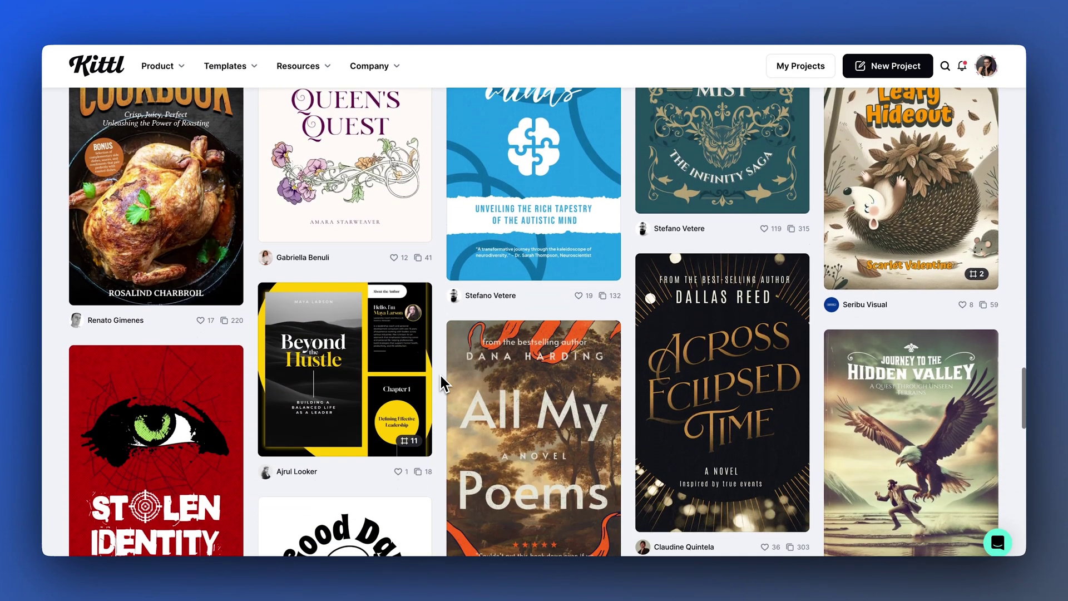
pyautogui.scroll(2, 441, 382)
pyautogui.moveTo(914, 255)
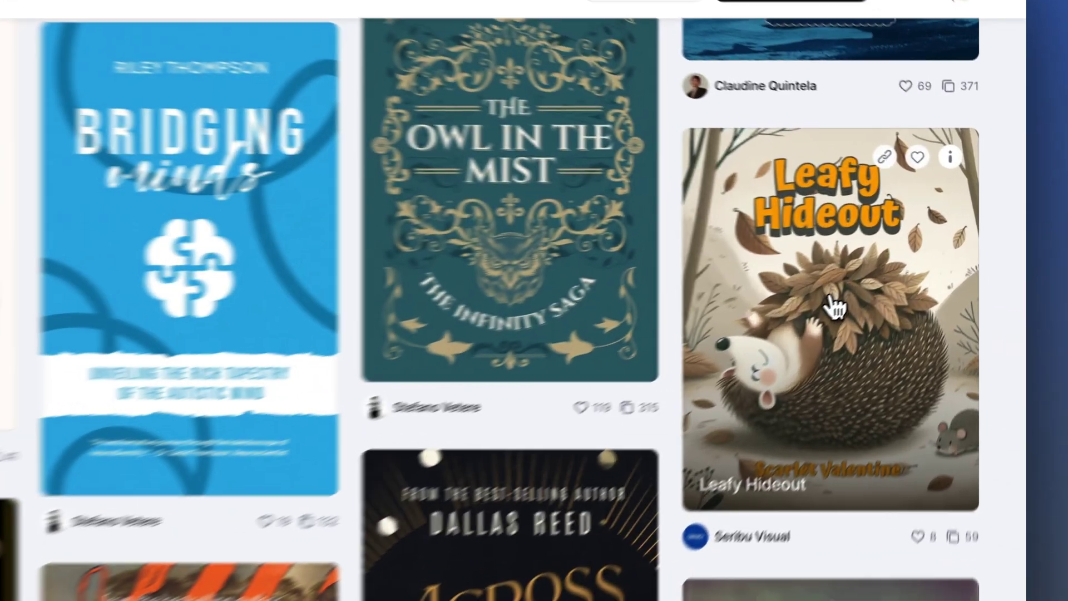
pyautogui.click(832, 309)
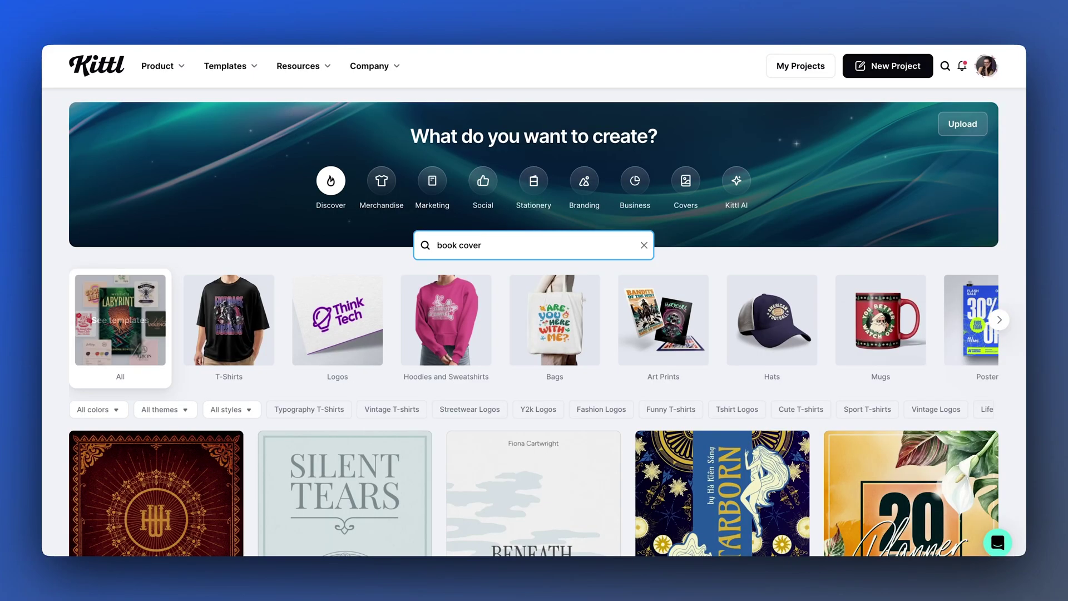
# - Scroll the Covers section down to the Quirky Monthly Planner and other planner designs
pyautogui.scroll(-3, 62, 464)
pyautogui.scroll(-5, 60, 462)
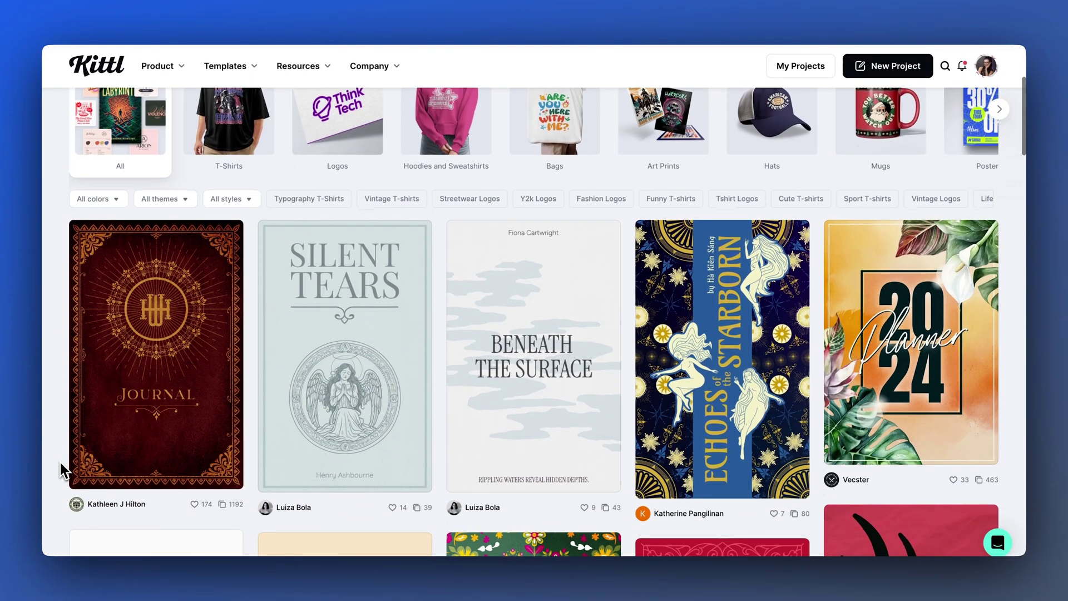
pyautogui.scroll(-6, 60, 463)
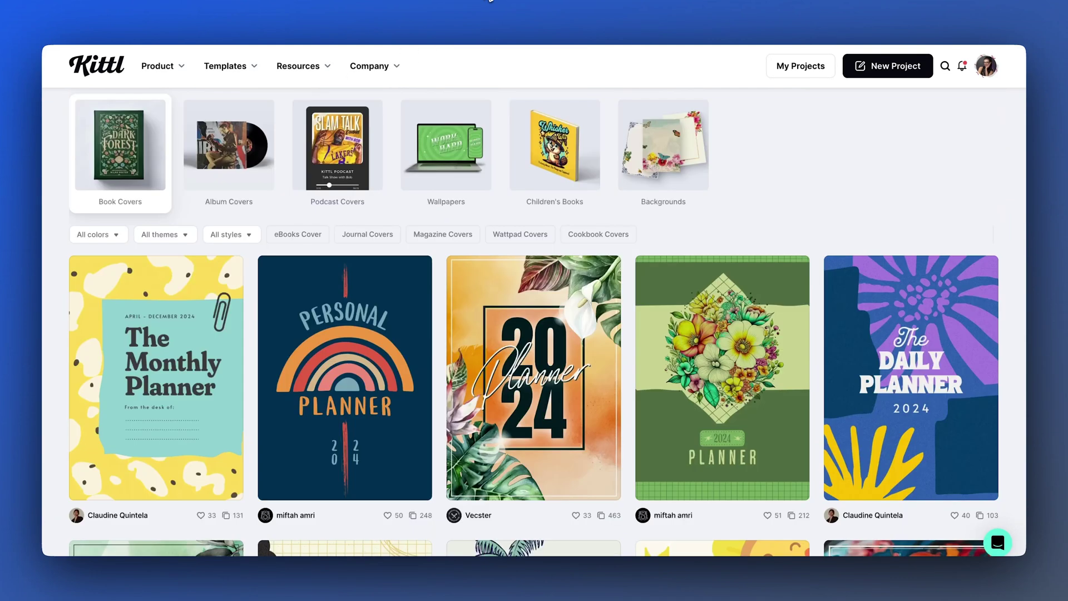
pyautogui.scroll(-1, 127, 448)
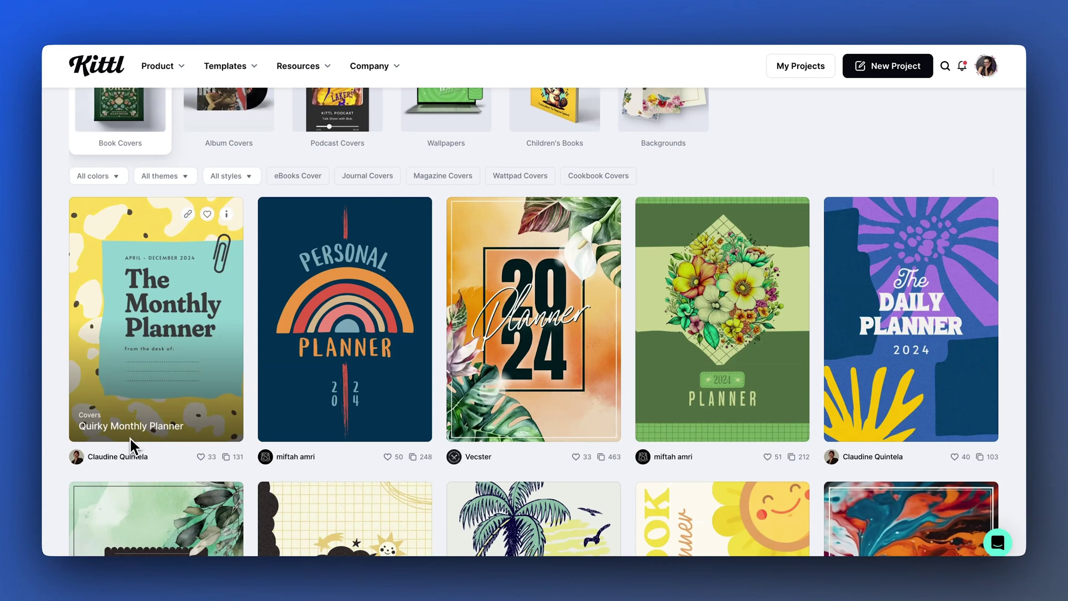
# - Open the Quirky Monthly Planner template for editing
pyautogui.click(132, 425)
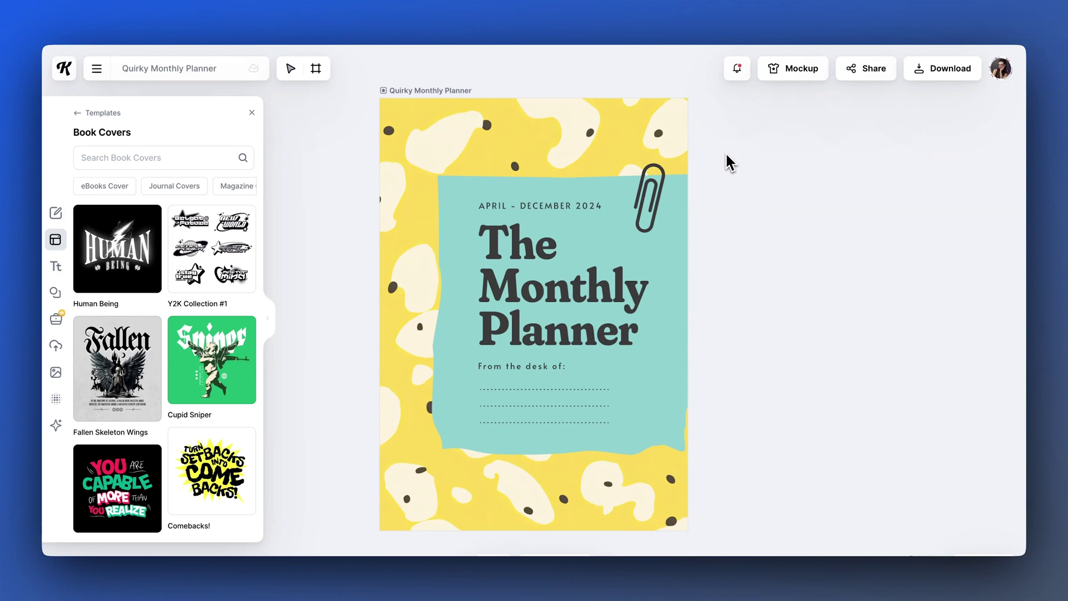
# - Marquee-select the teal card's text, paperclip and shape
pyautogui.moveTo(419, 161); pyautogui.dragTo(729, 405)
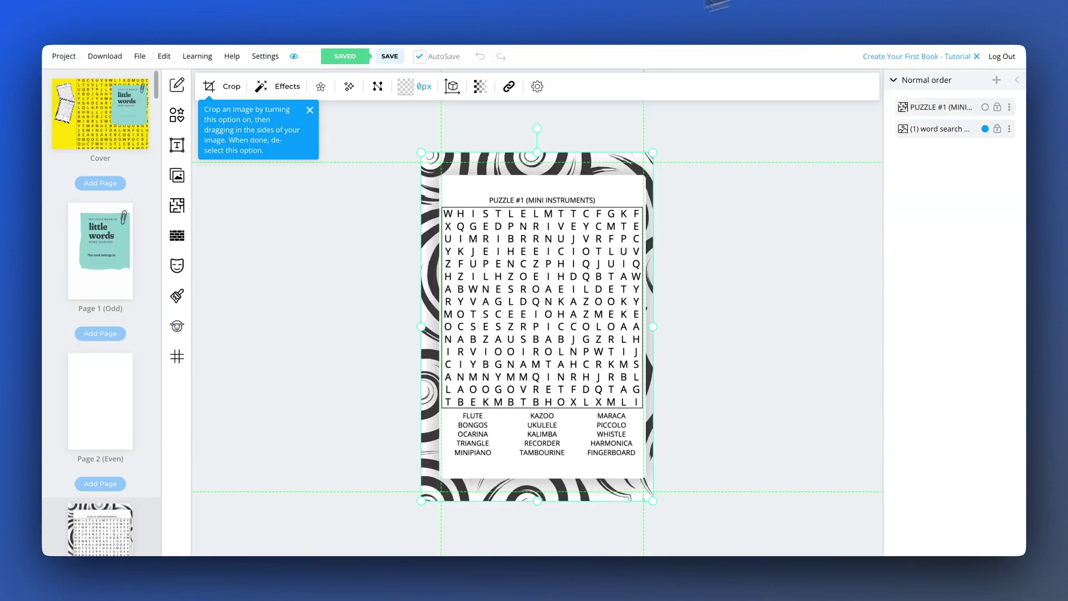
# - On the cover page, move the teal 'little words' title box down toward the lower right
pyautogui.click(116, 117)
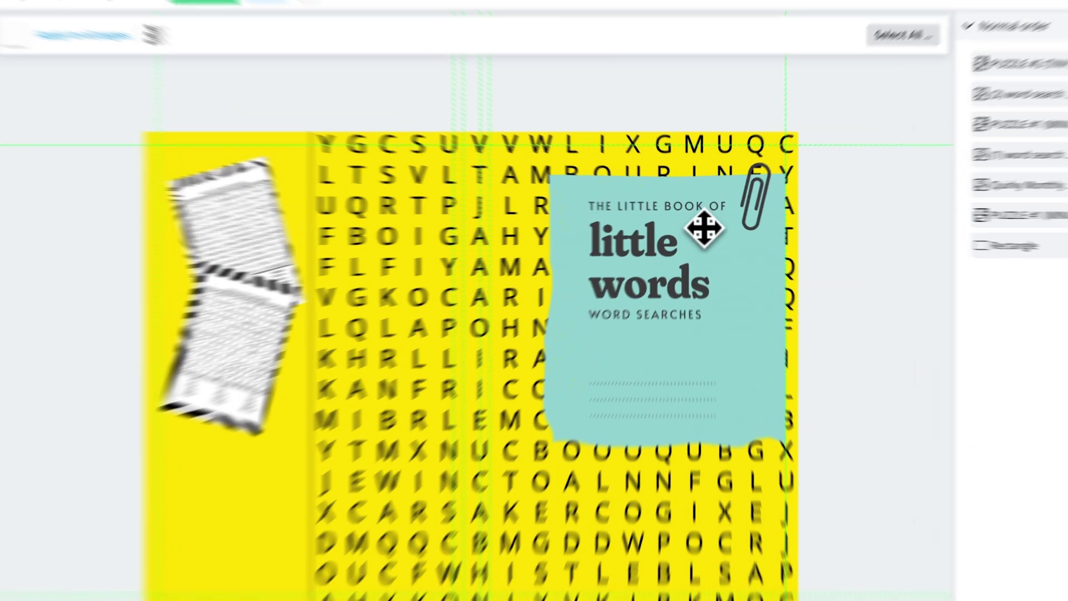
pyautogui.click(695, 232)
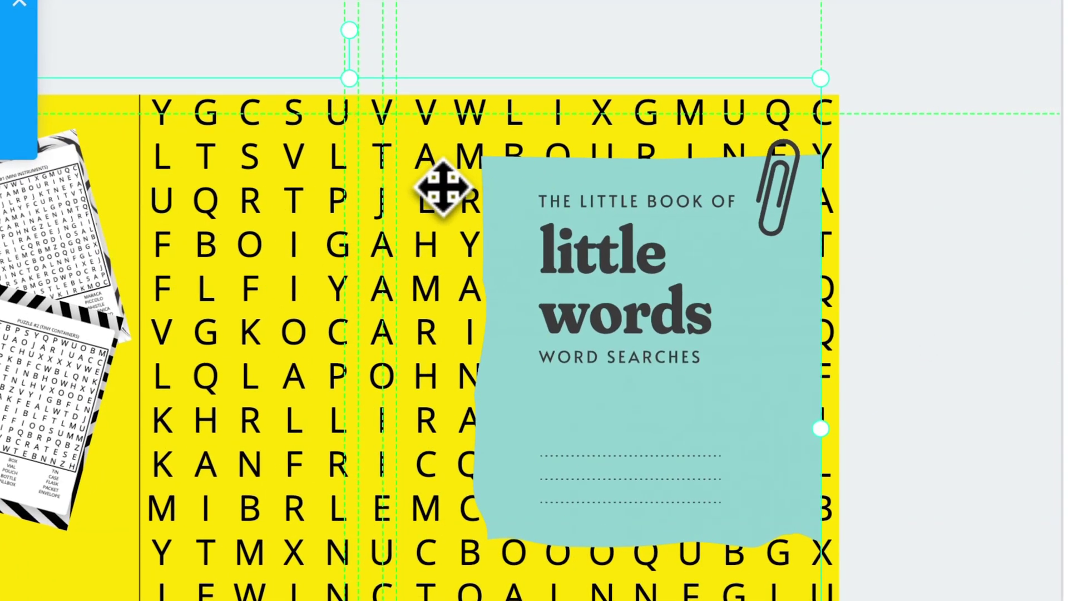
pyautogui.moveTo(441, 186); pyautogui.dragTo(561, 409)
# - Nudge the word-search letter grid slightly left and return to the cover page
pyautogui.click(543, 193)
pyautogui.moveTo(542, 193)
pyautogui.mouseDown()
pyautogui.moveTo(567, 155)
pyautogui.moveTo(539, 148)
pyautogui.moveTo(531, 178)
pyautogui.mouseUp()
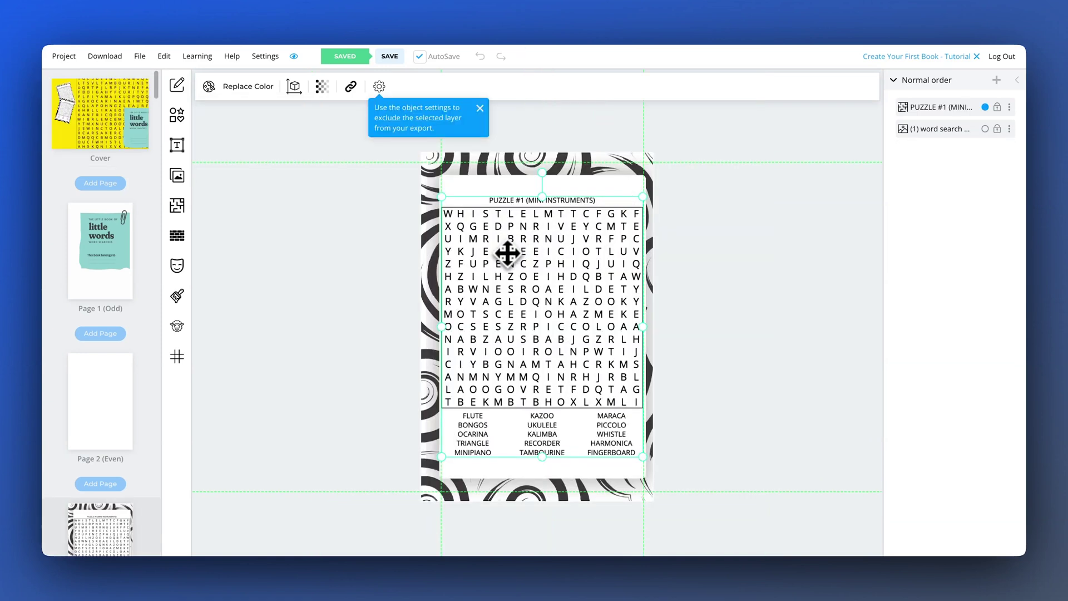
pyautogui.click(129, 138)
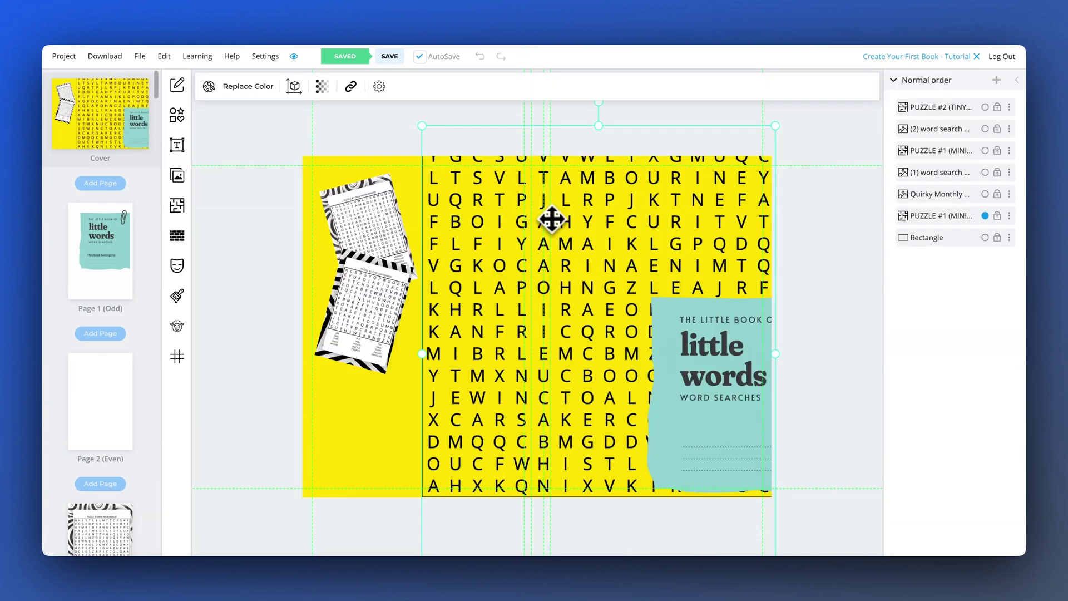
# - Try a greyish-olive background fill, then restore the rectangle to yellow #FFE100
pyautogui.click(329, 161)
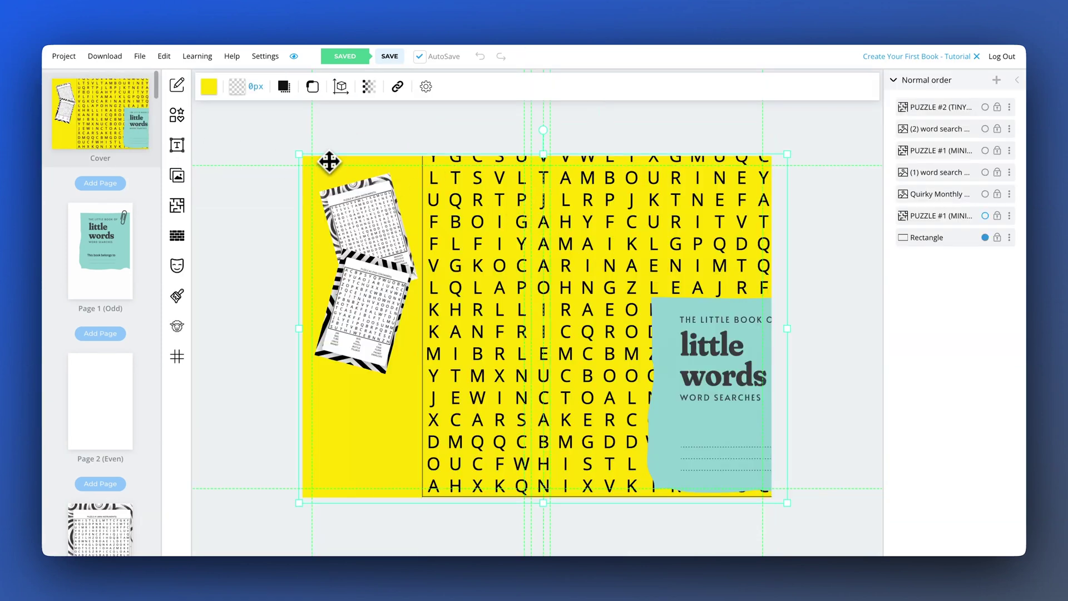
pyautogui.click(205, 87)
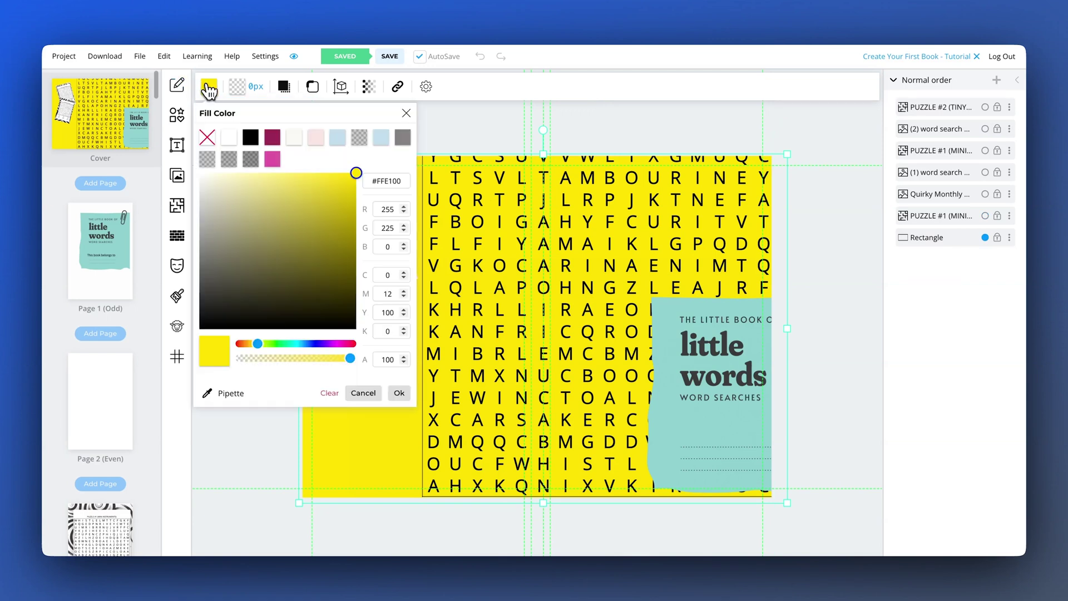
pyautogui.click(233, 228)
pyautogui.moveTo(231, 227); pyautogui.dragTo(385, 172)
pyautogui.click(213, 93)
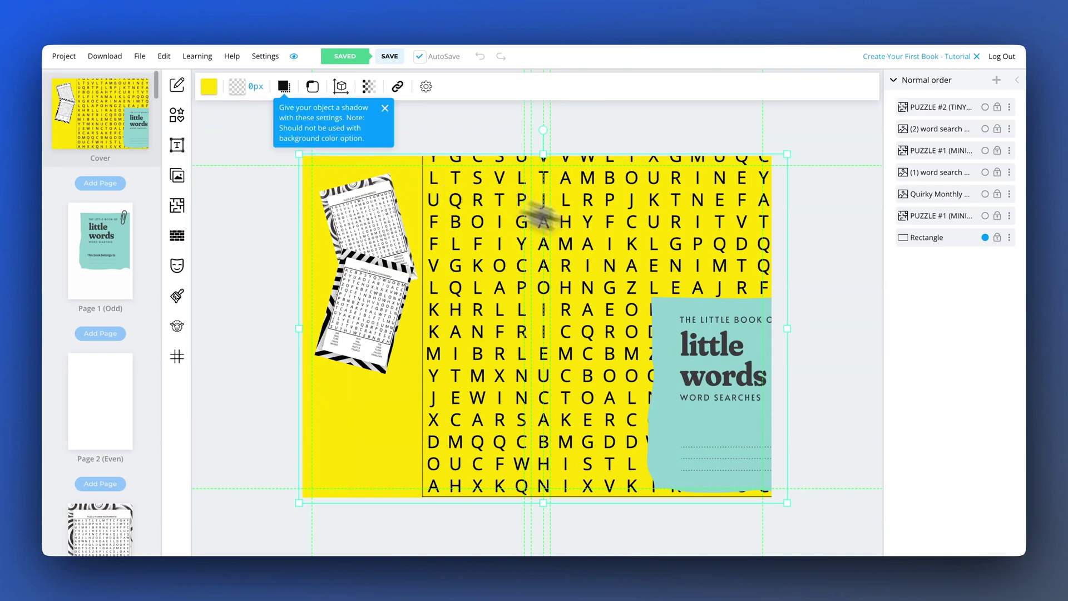
# - Move the teal 'little words' box back up to the upper right and select the mini puzzle images
pyautogui.click(675, 219)
pyautogui.moveTo(749, 340); pyautogui.dragTo(679, 267)
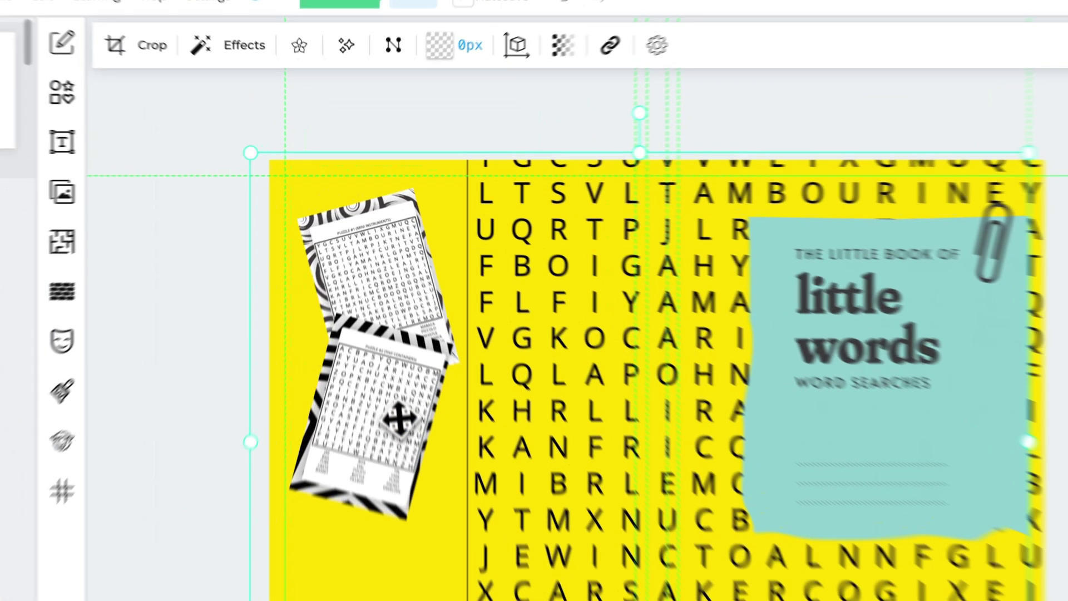
pyautogui.click(376, 315)
pyautogui.click(375, 297)
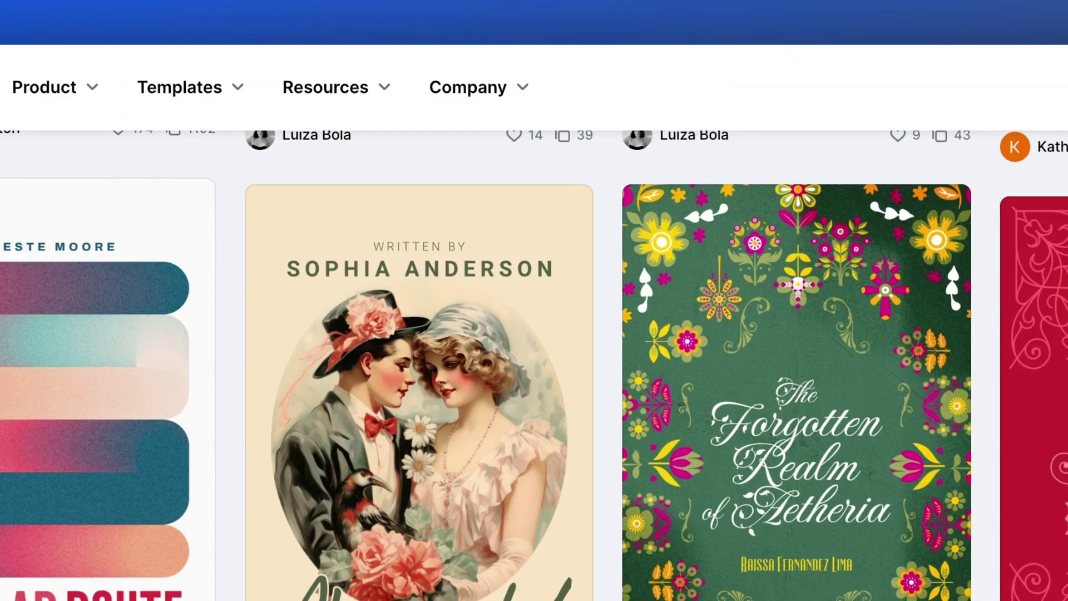
# - Reopen the Quirky Monthly Planner cover, titled The Monthly Planner, and clear the selection
pyautogui.scroll(-5, 500, 298)
pyautogui.scroll(-10, 499, 298)
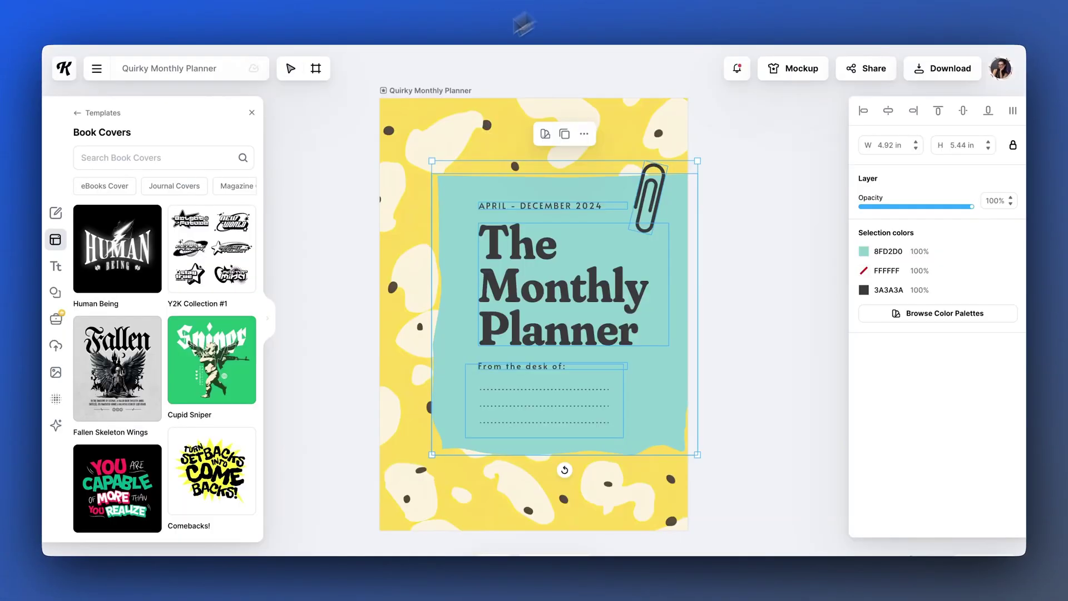
pyautogui.click(344, 385)
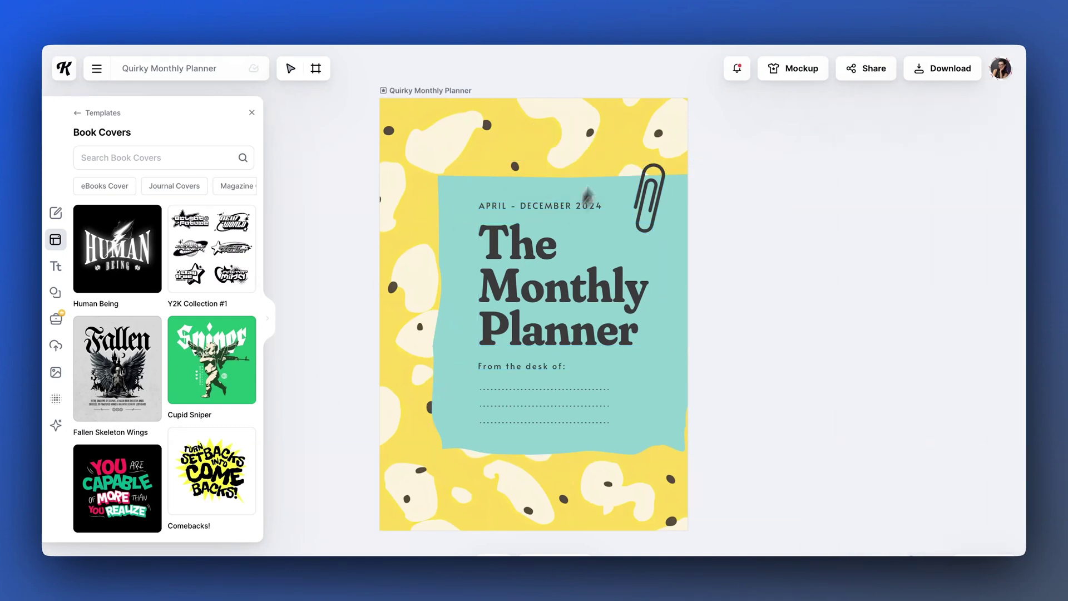